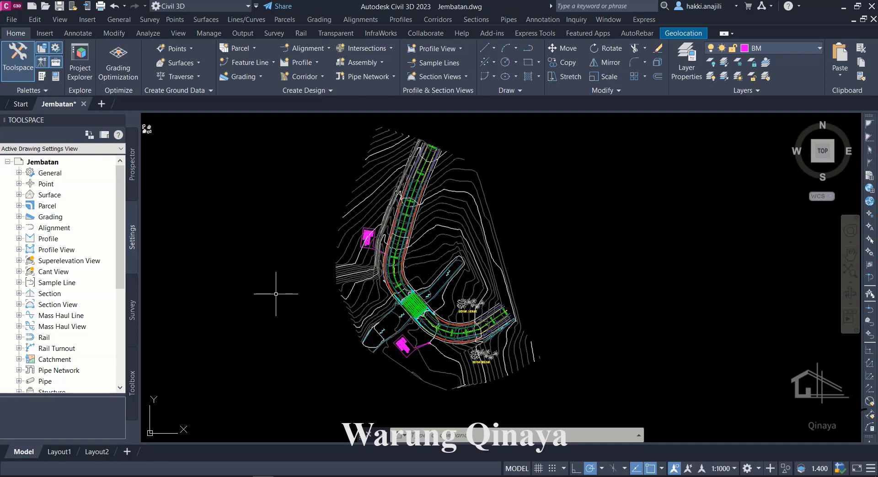
- Review the Jembatan drawing's settings to confirm its UTM84-50S coordinate system code
middle_click_drag(276, 294, 299, 310)
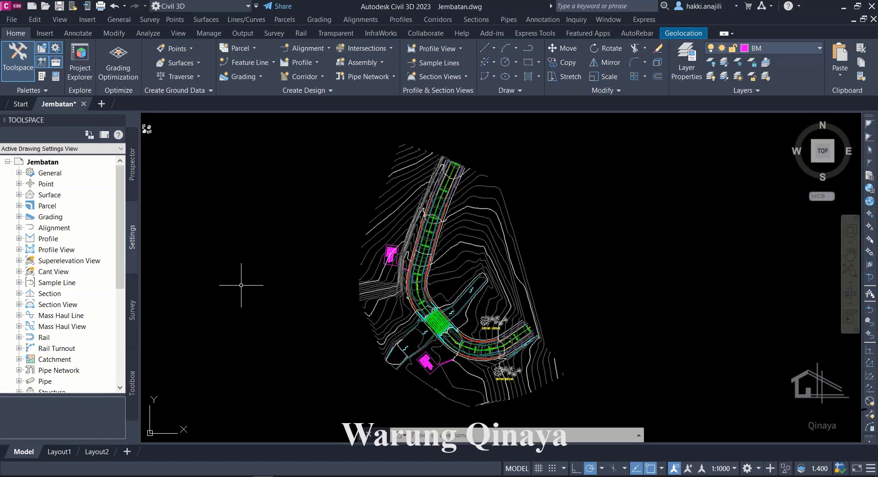
left_click(55, 164)
right_click(63, 165)
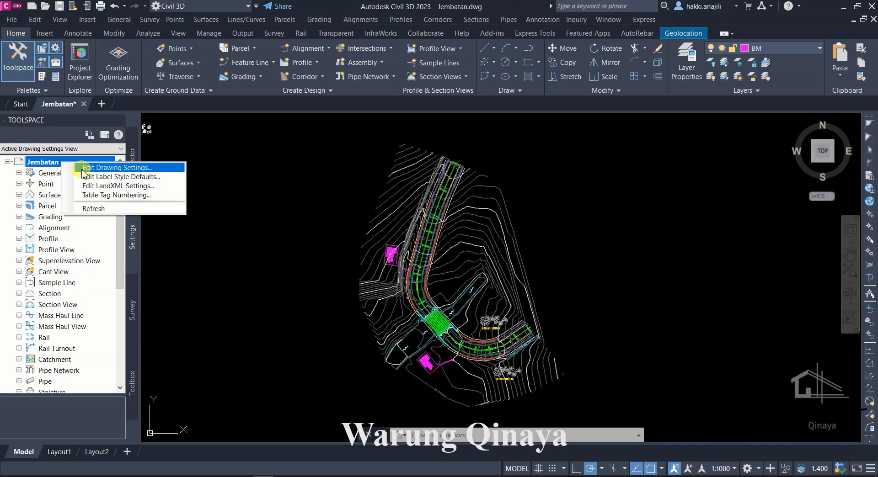
left_click(269, 224)
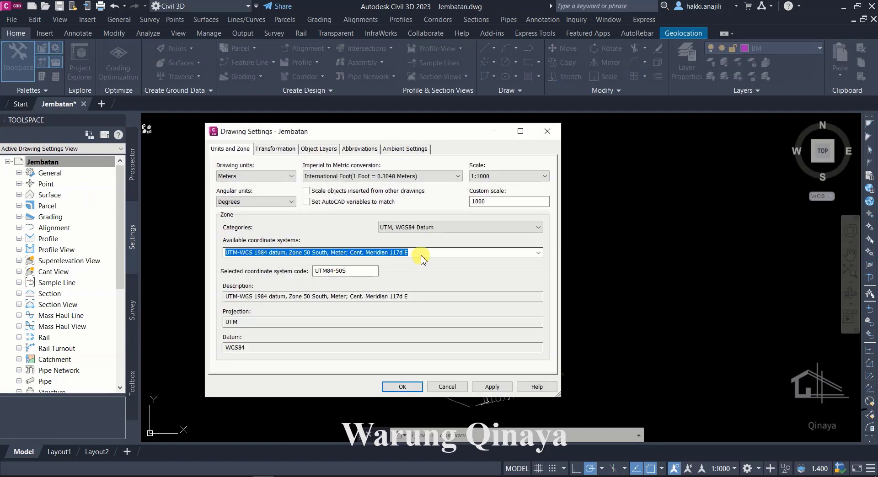
left_click(348, 272)
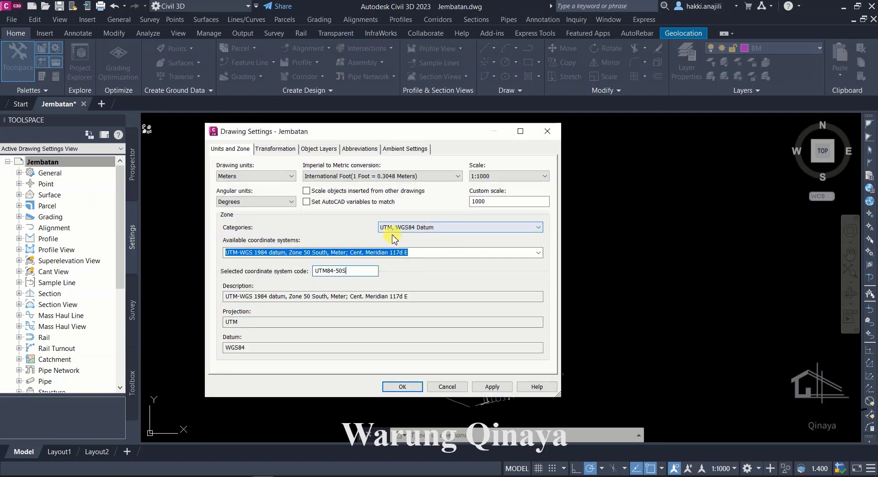
double_click(364, 269)
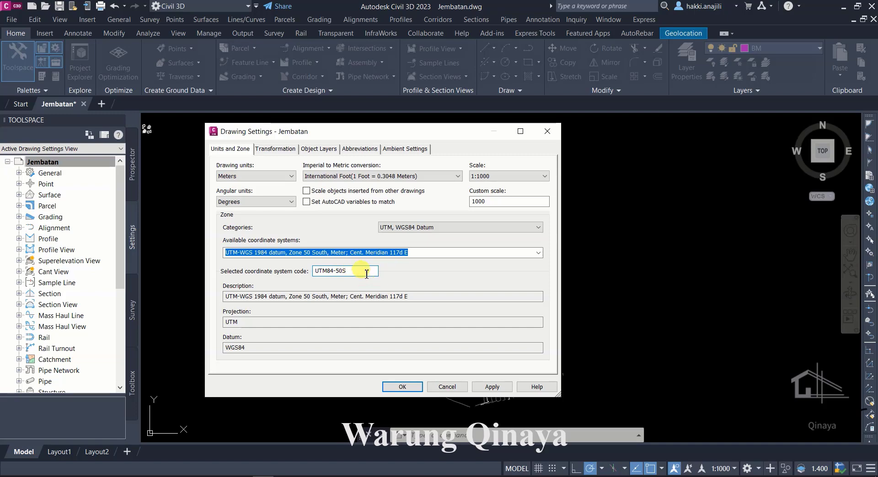
left_click(401, 386)
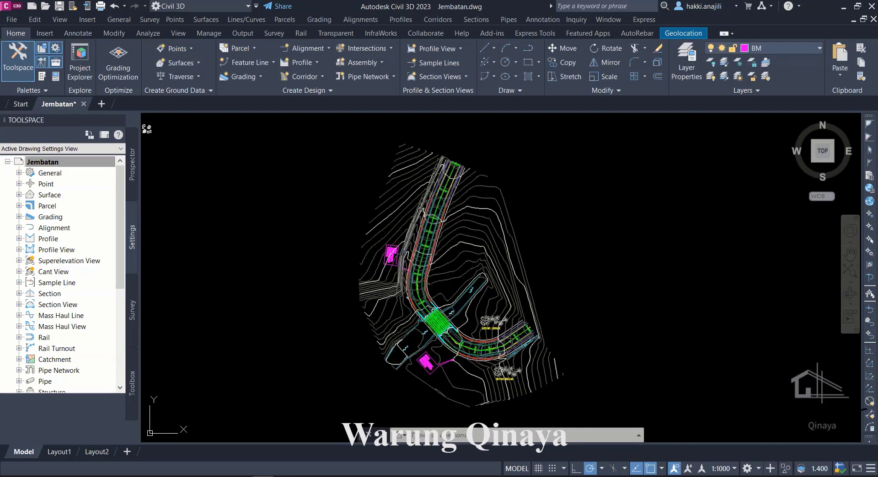
left_click(293, 334)
left_click_drag(294, 334, 268, 250)
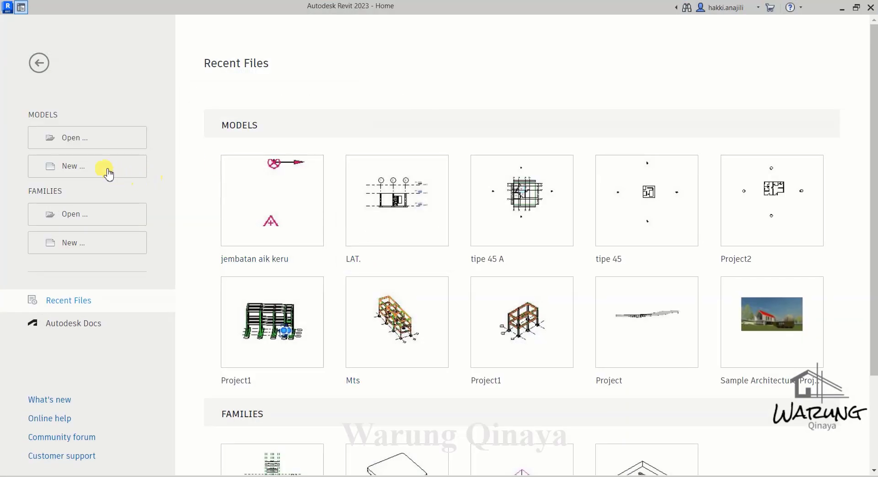
- Create a new Revit project using the DefaultMetric.rte template
left_click(89, 167)
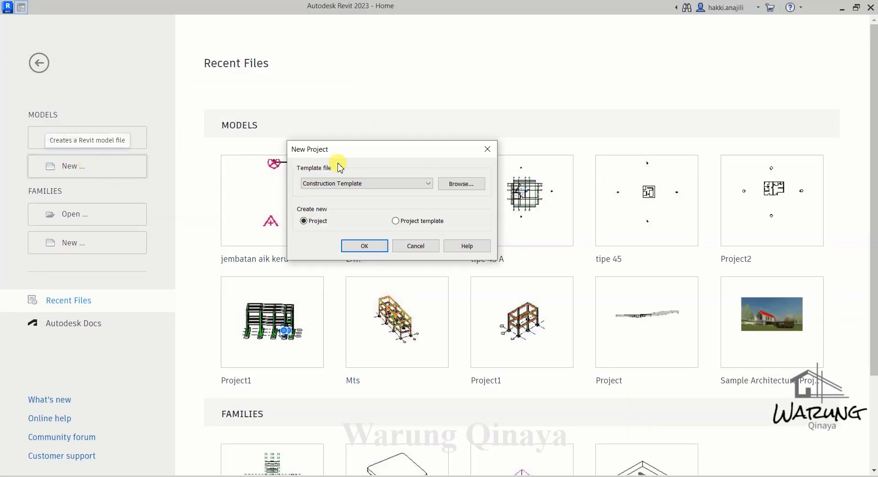
left_click(450, 183)
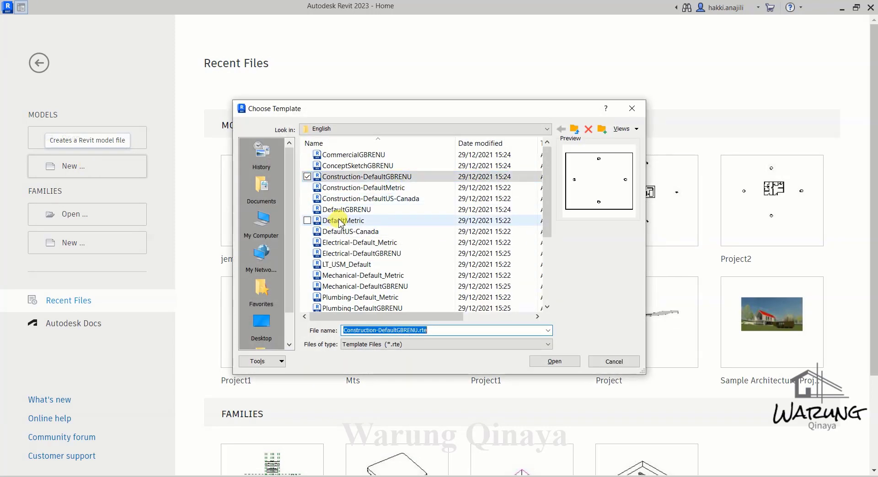
left_click(343, 221)
left_click(542, 362)
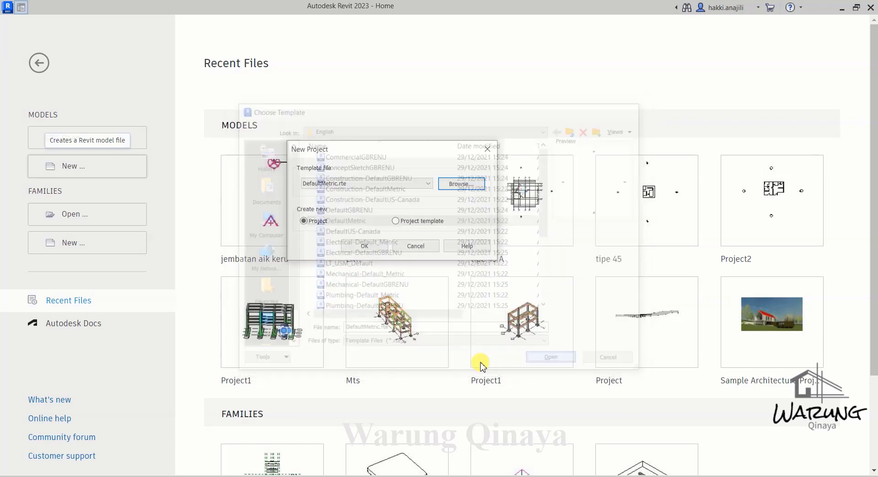
left_click(362, 246)
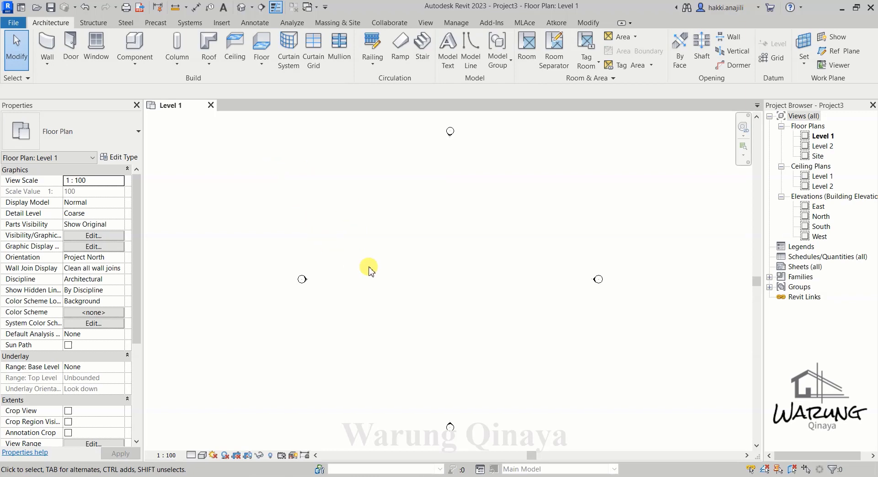
- Start a CAD link and pick Jembatan.dwg from the Desktop Tutorial folder
left_click(221, 23)
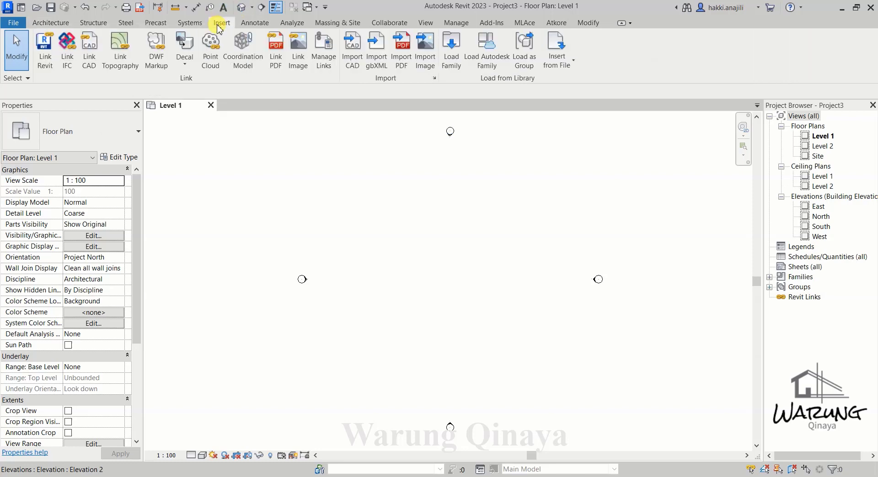
left_click(96, 58)
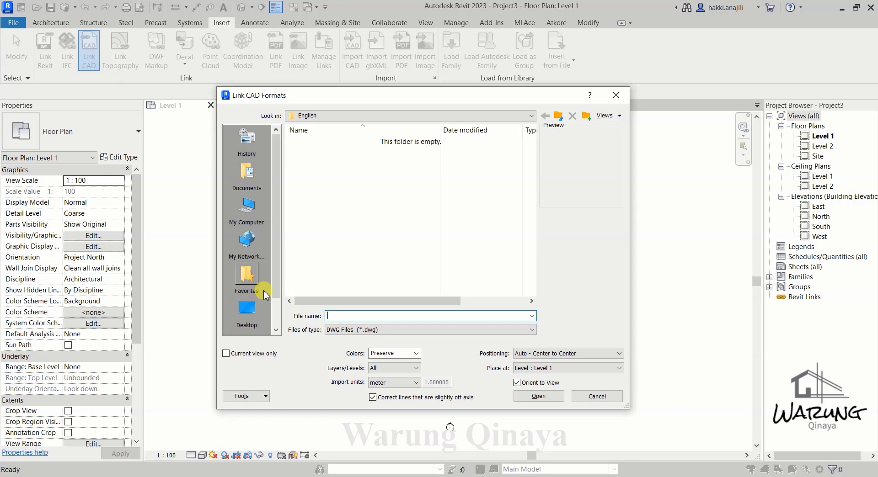
left_click(247, 311)
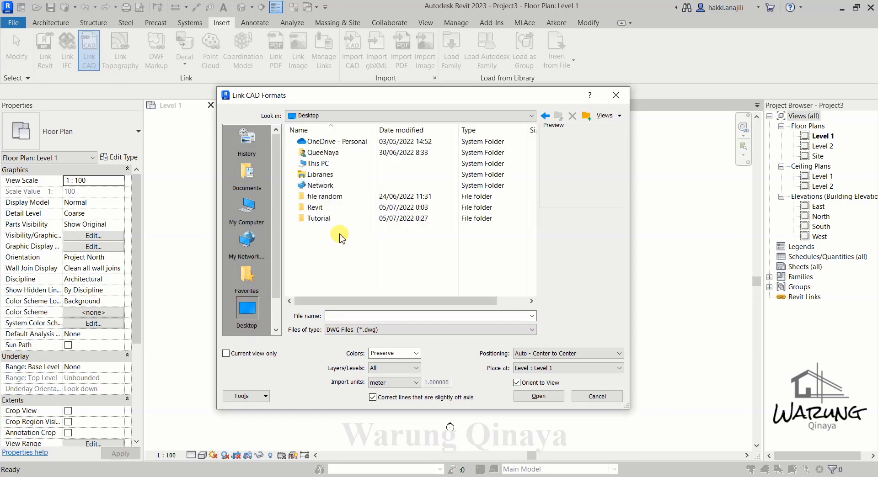
double_click(323, 220)
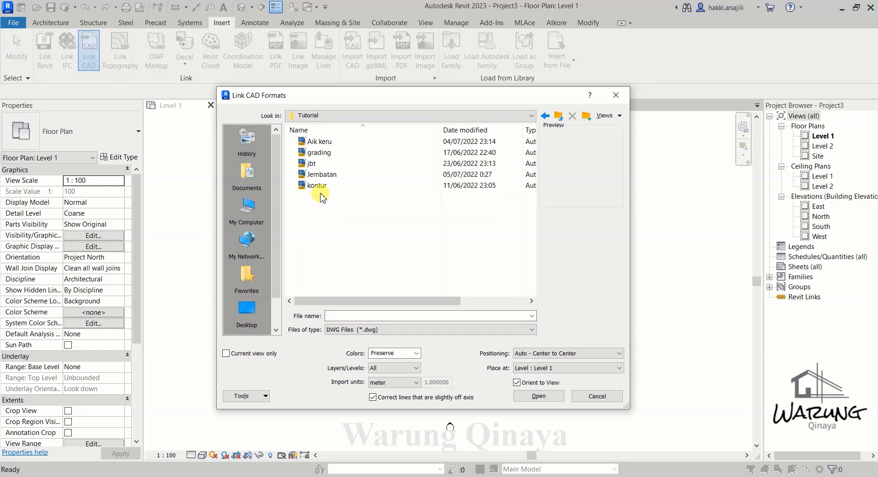
left_click(321, 176)
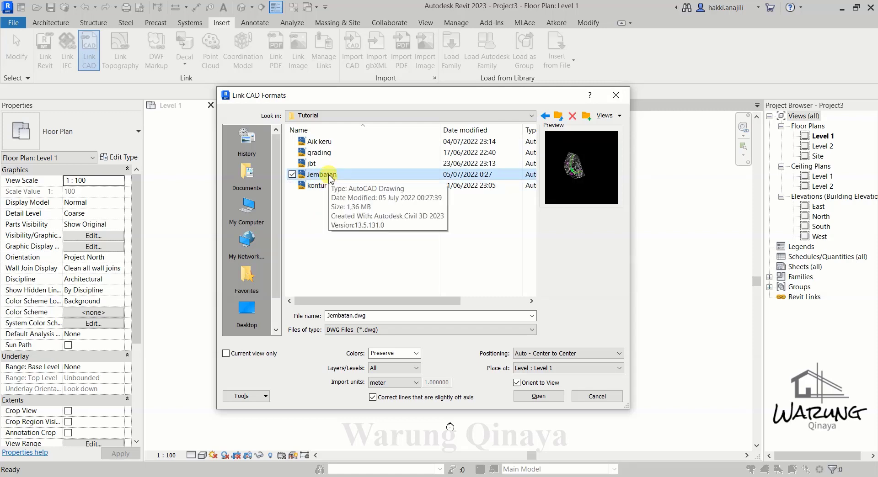
- Link it with meter units and Auto - Center to Center positioning
left_click(401, 383)
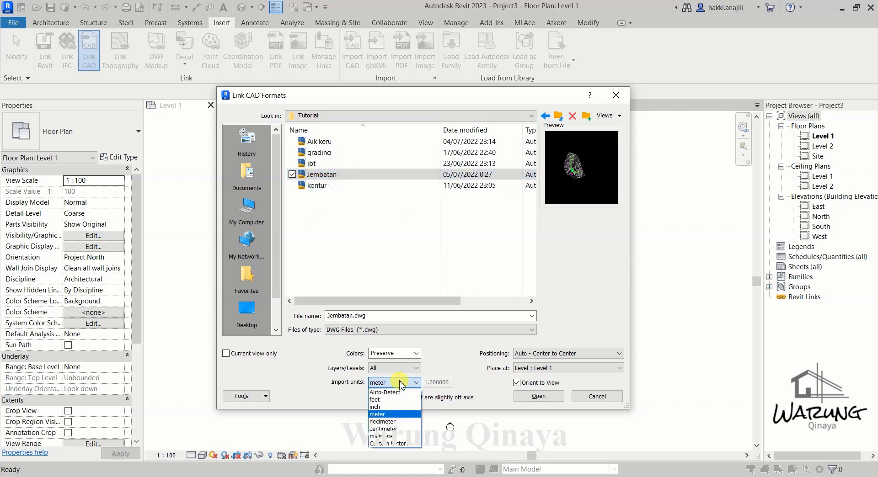
left_click(400, 383)
left_click(394, 393)
left_click(394, 396)
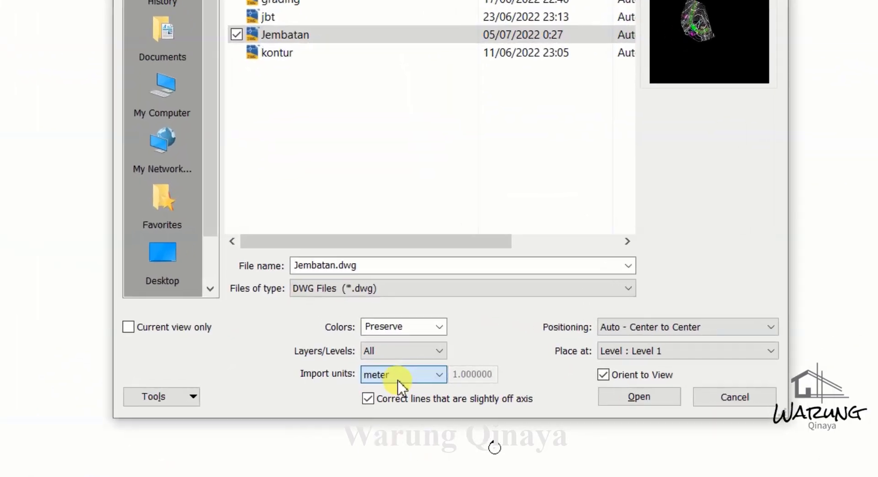
left_click(734, 321)
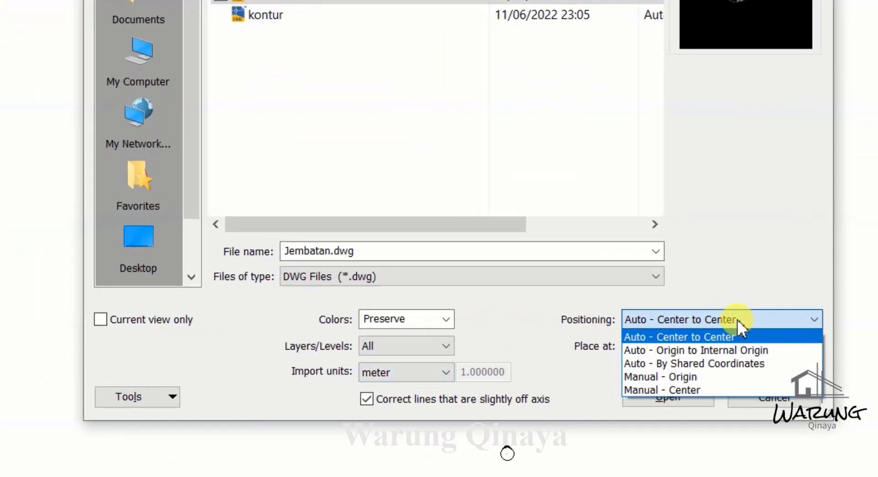
left_click(737, 320)
left_click(737, 320)
left_click(723, 319)
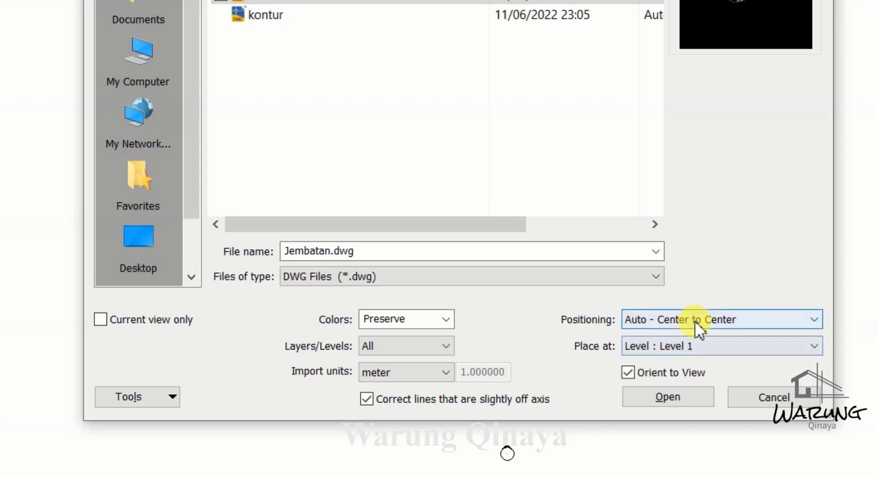
left_click(676, 397)
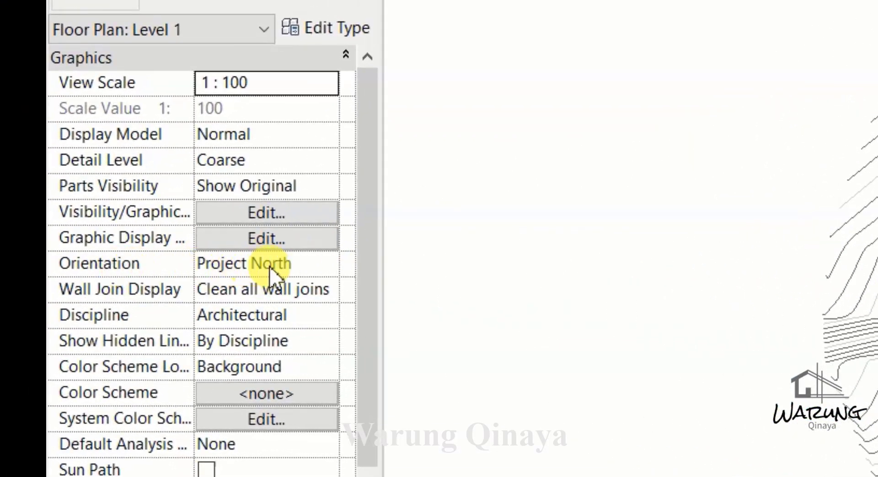
- Keep the Level 1 plan's Orientation set to Project North
left_click(301, 266)
left_click(327, 267)
left_click(249, 274)
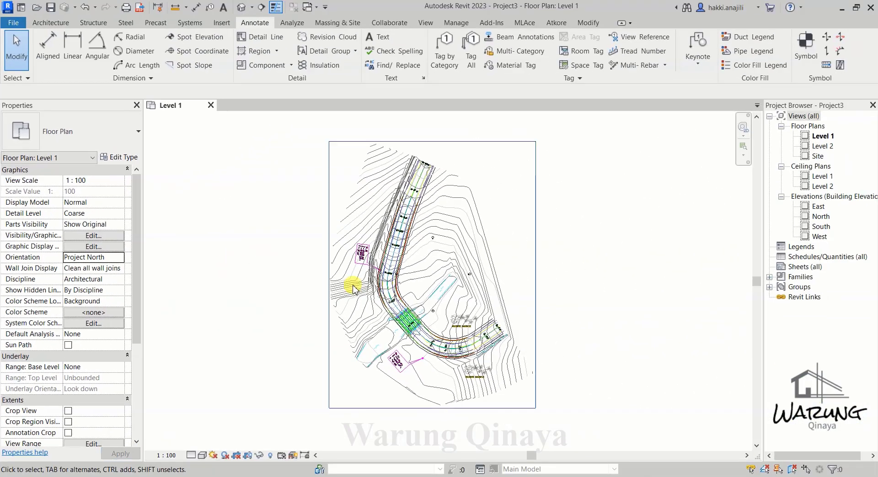
- Zoom in on the BM.02 benchmark near station 0+080
scroll(362, 255, "up", 1)
scroll(361, 255, "up", 2)
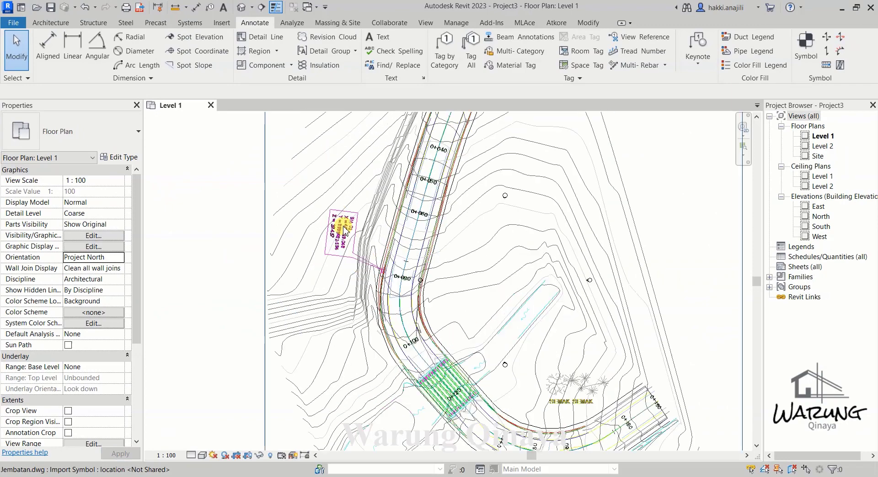
scroll(343, 236, "up", 2)
scroll(354, 256, "up", 1)
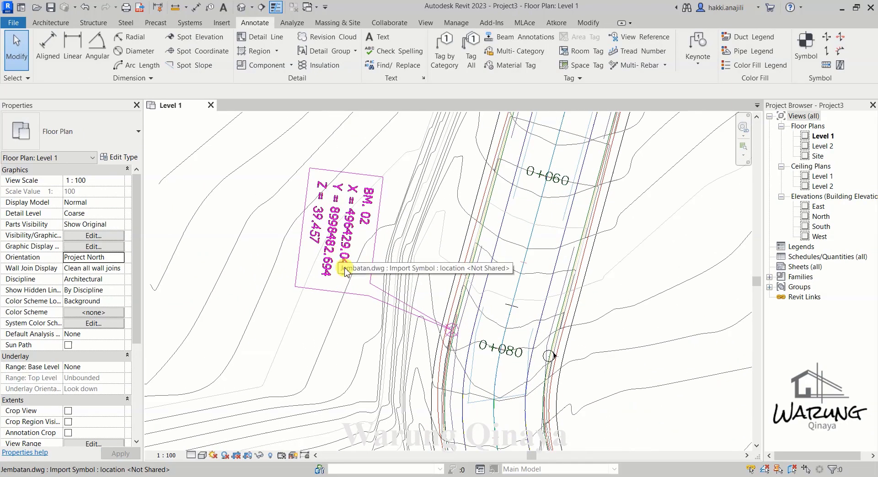
scroll(438, 341, "up", 1)
scroll(448, 334, "up", 3)
scroll(455, 337, "up", 2)
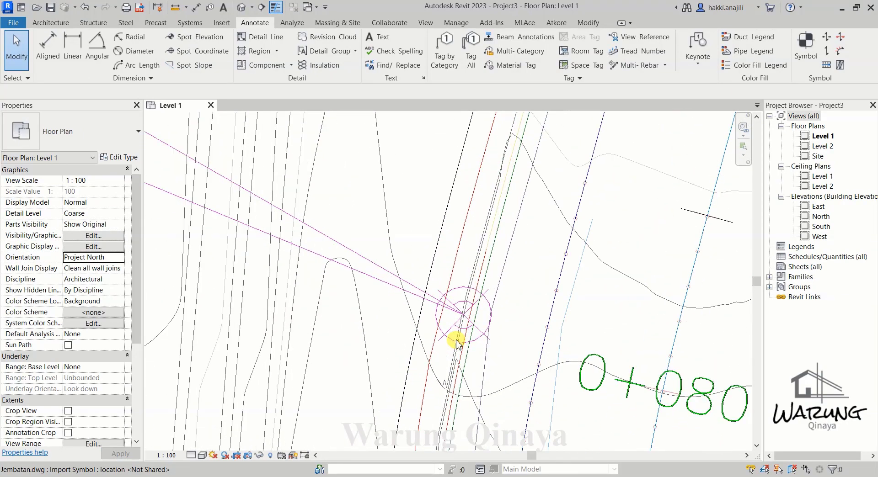
- Draw a 90-radius detail circle centred where the pink lines cross at BM. 02
key("l")
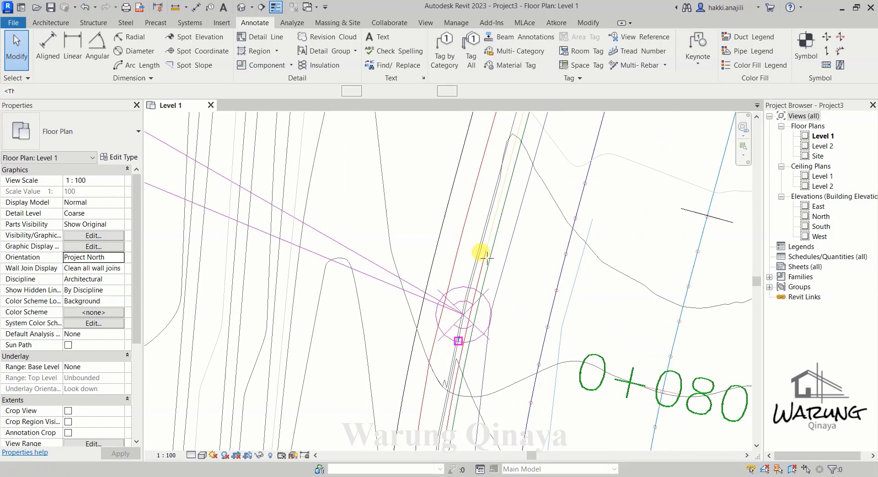
left_click(541, 52)
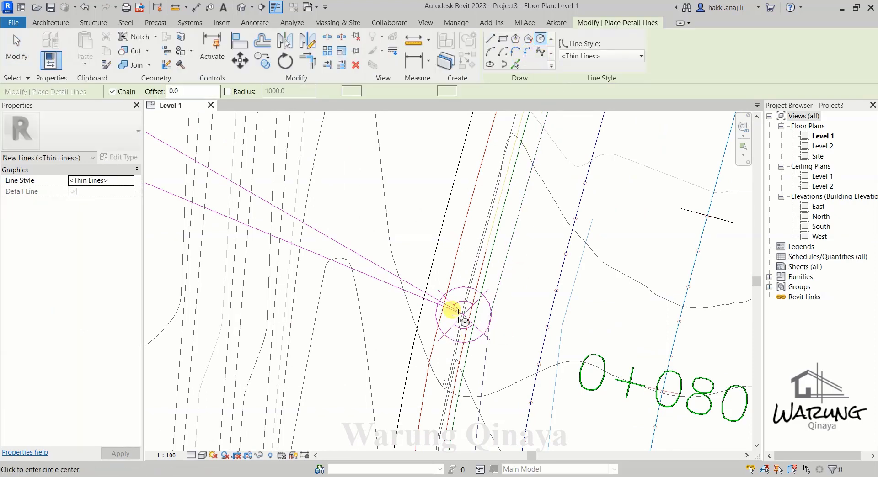
scroll(465, 307, "up", 2)
scroll(475, 320, "up", 2)
scroll(485, 326, "up", 2)
scroll(485, 326, "up", 2)
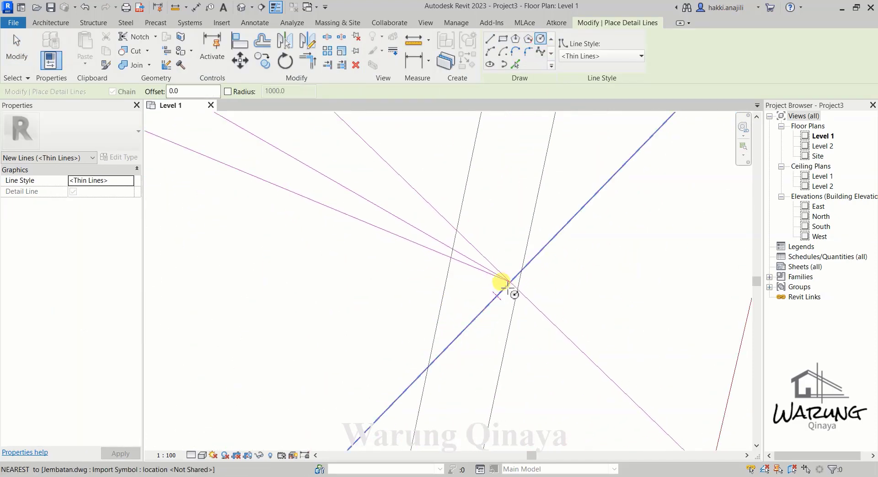
left_click(510, 283)
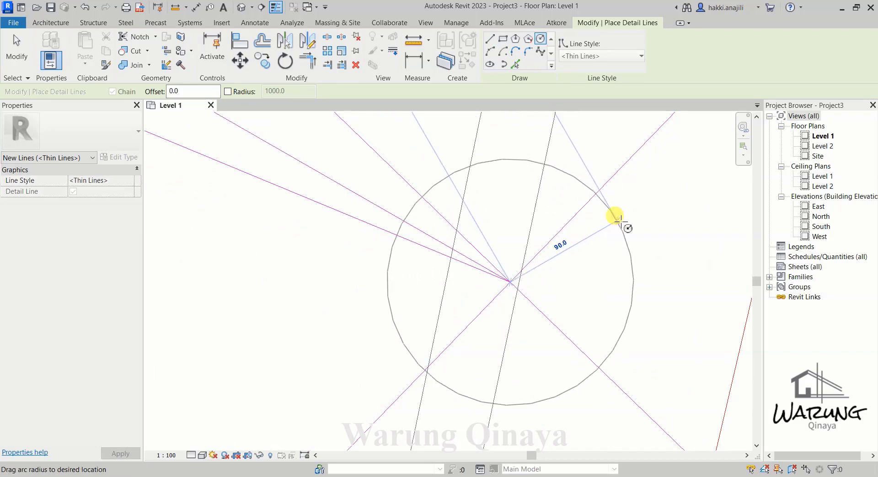
left_click(612, 220)
- Draw a straight detail line out from the circle's centre
left_click(492, 39)
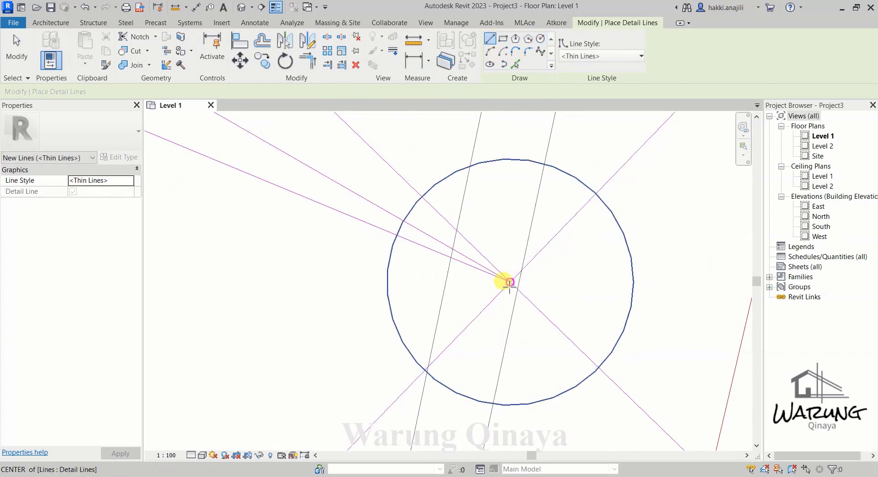
left_click(510, 282)
left_click(221, 334)
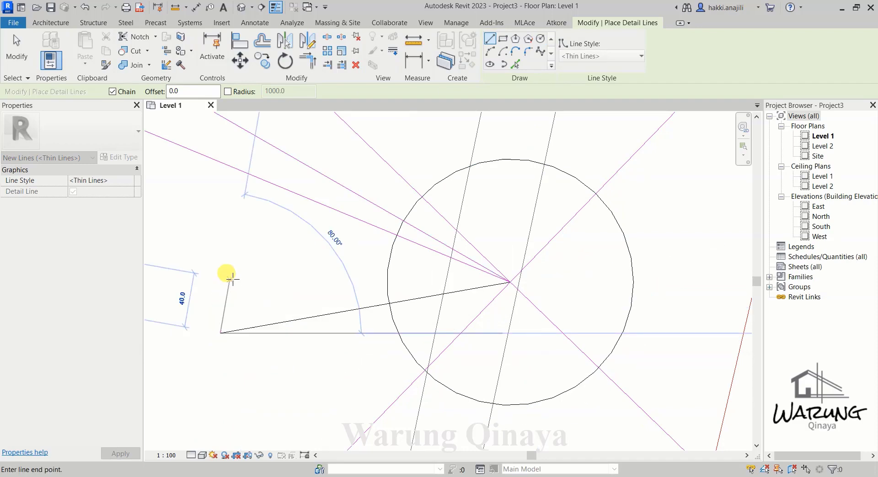
key("Escape")
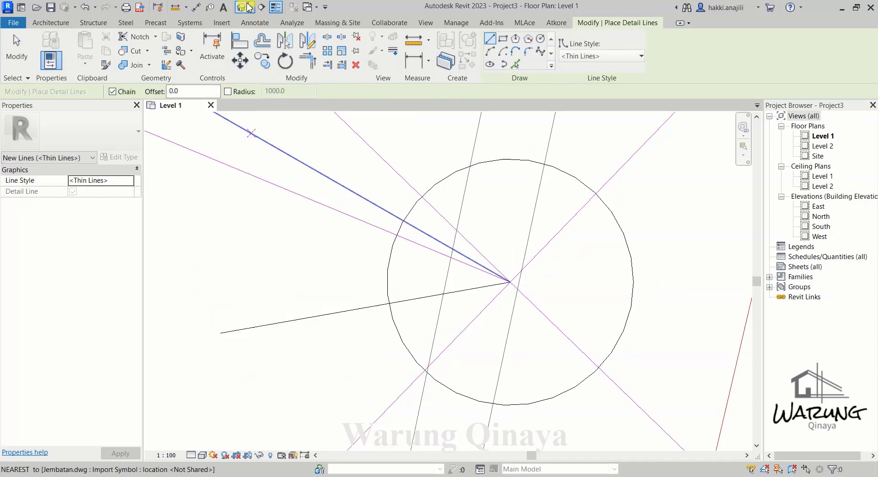
left_click(254, 23)
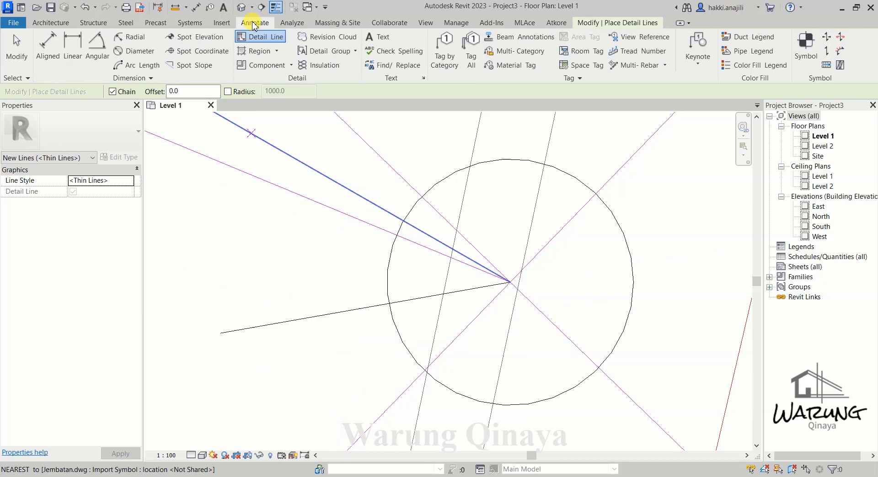
- Pick the BM. 02 circle centre as the spot coordinate point
left_click(197, 52)
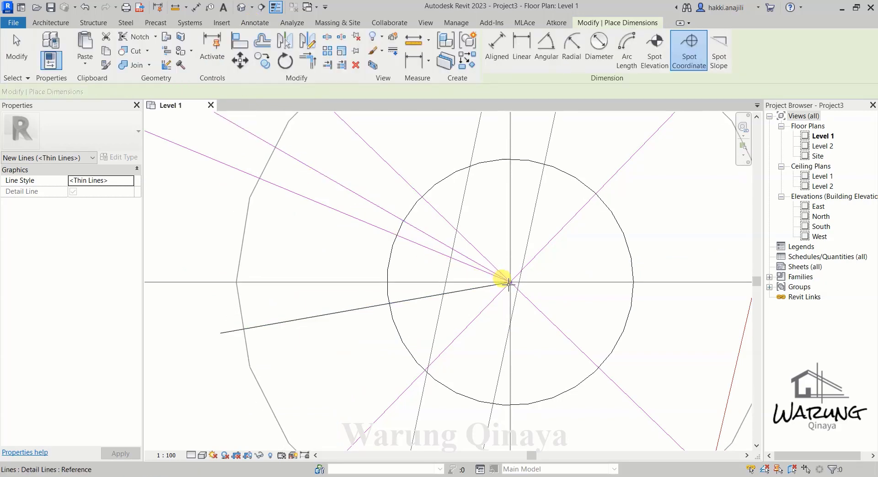
scroll(511, 293, "up", 3)
scroll(507, 281, "up", 1)
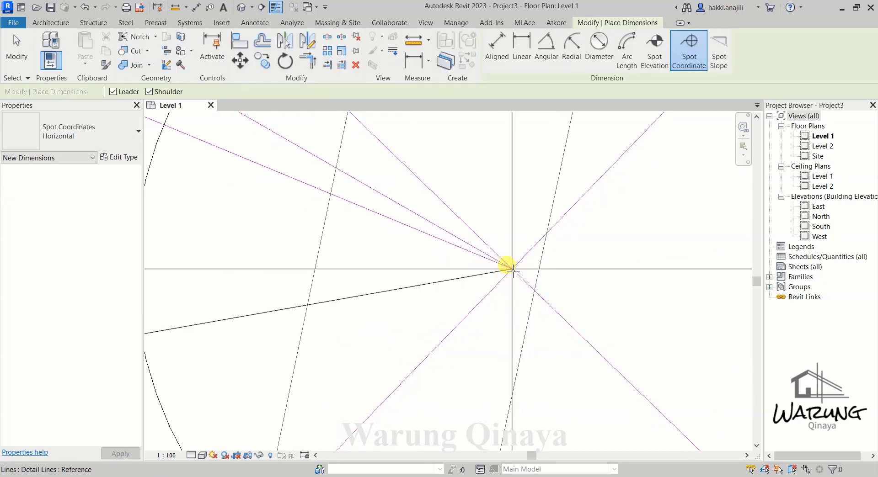
scroll(542, 290, "down", 2)
scroll(547, 306, "down", 2)
scroll(546, 306, "down", 2)
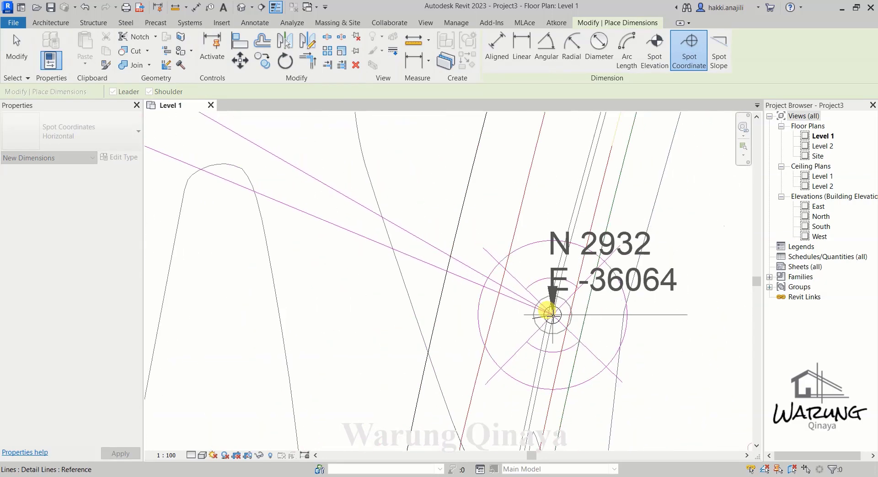
left_click(545, 315)
- Bend the leader and place the label to the left, reading N 2932 E -36064
scroll(544, 315, "down", 2)
scroll(364, 276, "up", 1)
scroll(365, 276, "up", 1)
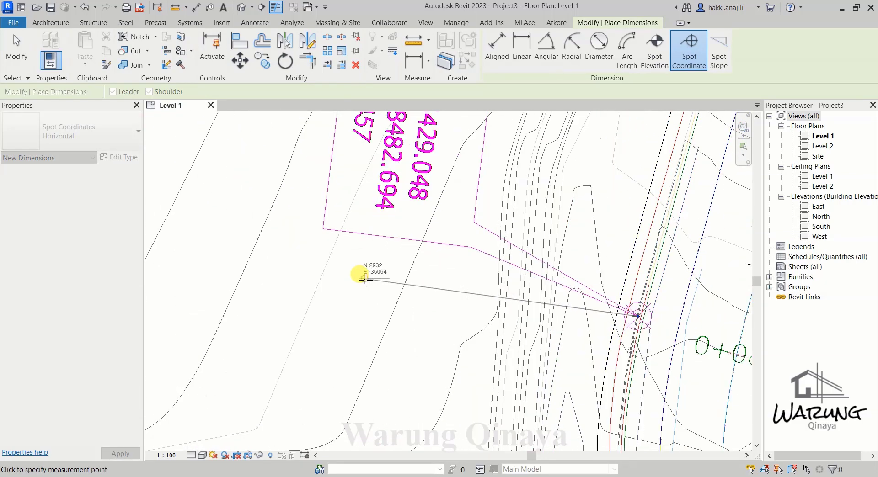
scroll(365, 279, "up", 1)
left_click(362, 280)
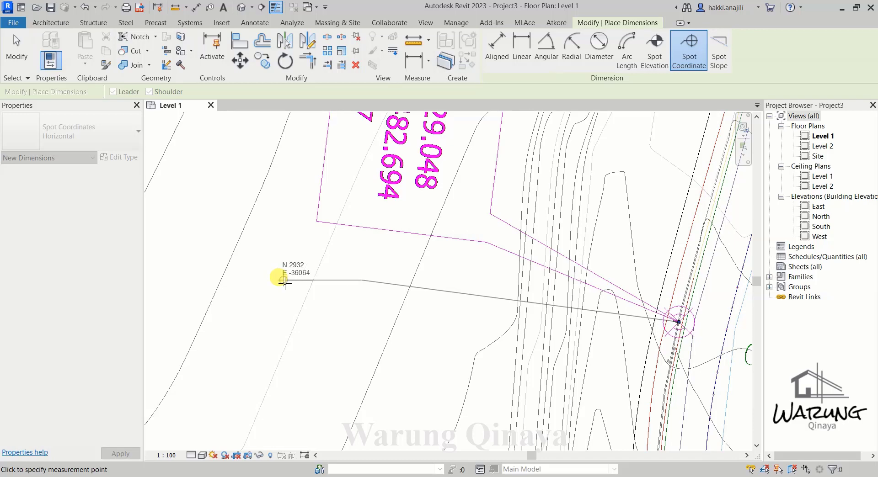
left_click(284, 279)
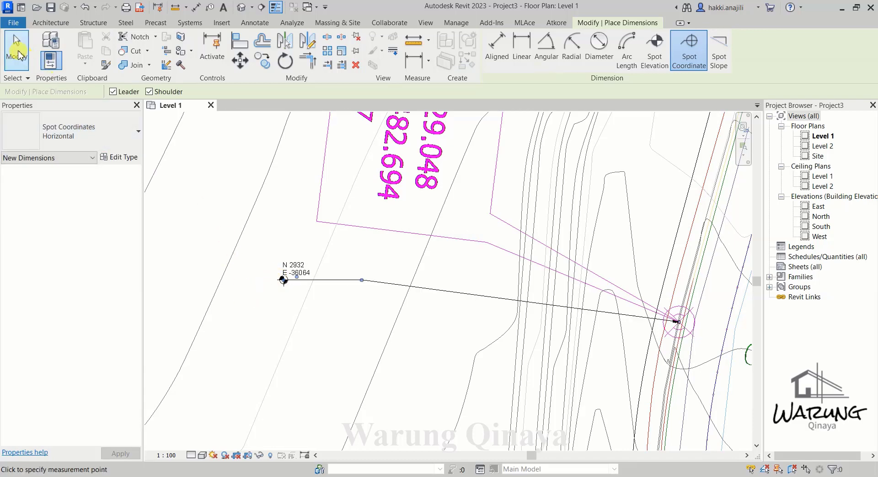
left_click(16, 48)
scroll(357, 312, "down", 2)
scroll(352, 275, "up", 1)
scroll(357, 250, "up", 1)
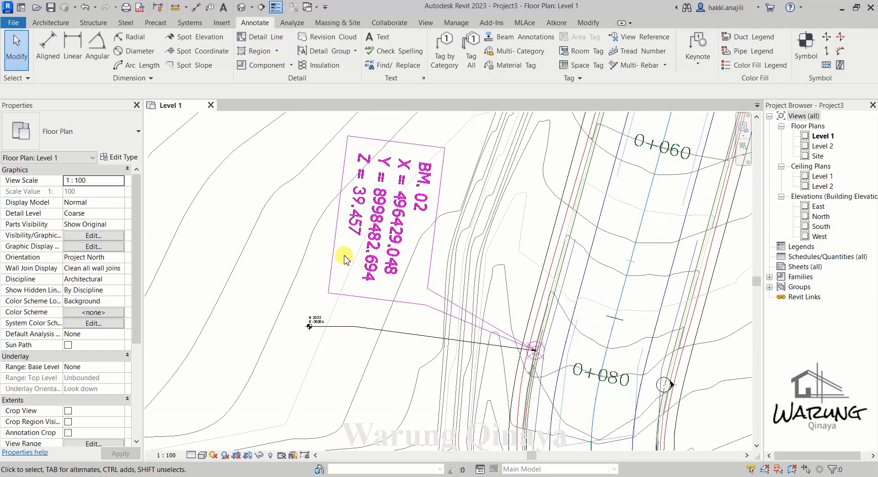
scroll(347, 256, "up", 1)
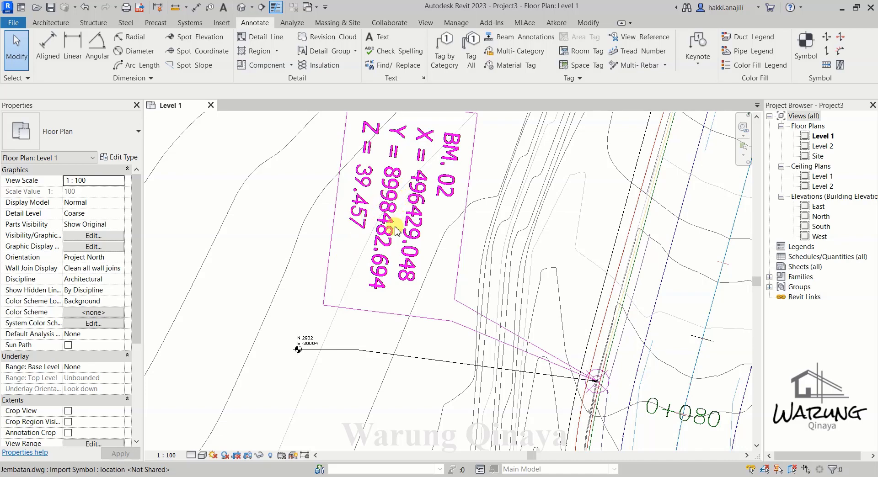
scroll(295, 348, "up", 2)
scroll(286, 354, "up", 2)
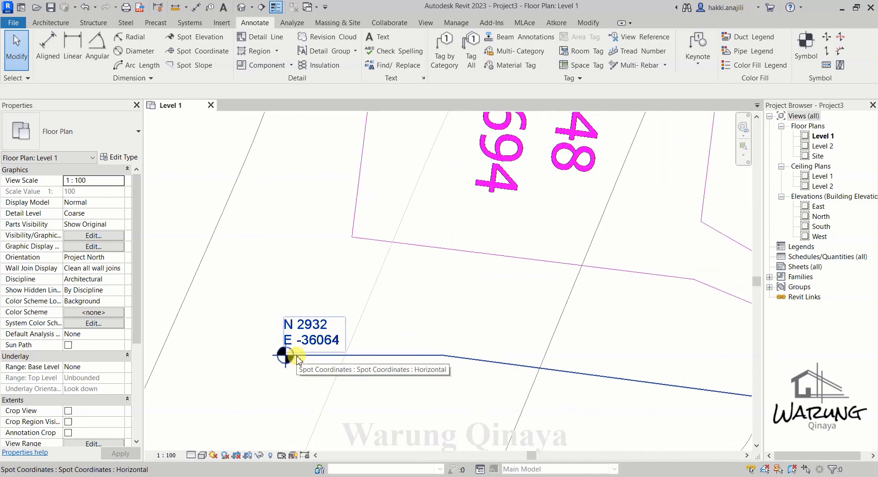
scroll(306, 350, "down", 2)
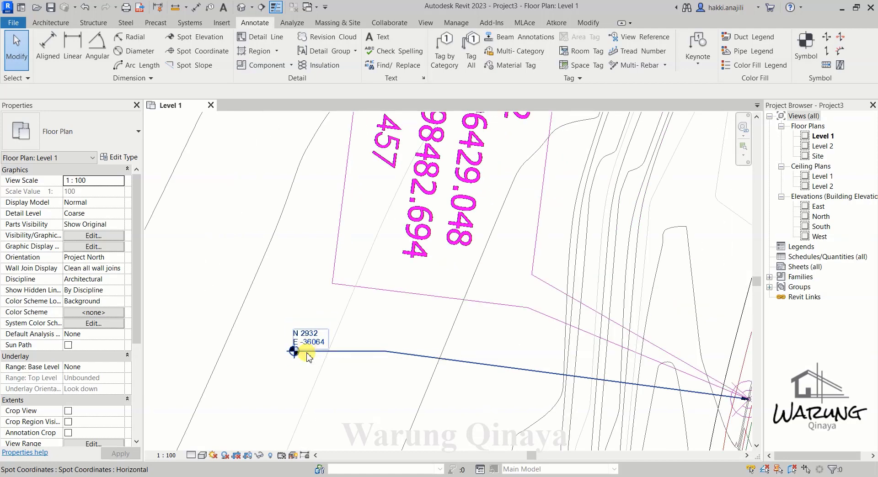
scroll(304, 353, "up", 2)
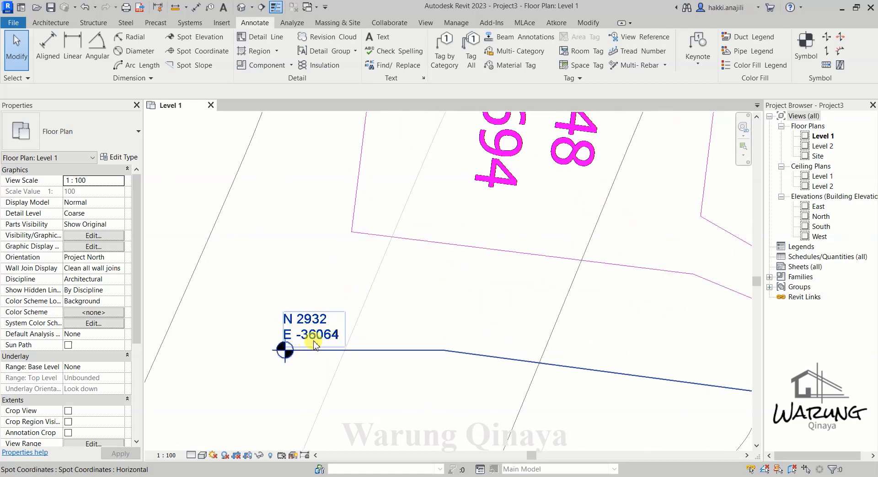
scroll(328, 324, "down", 3)
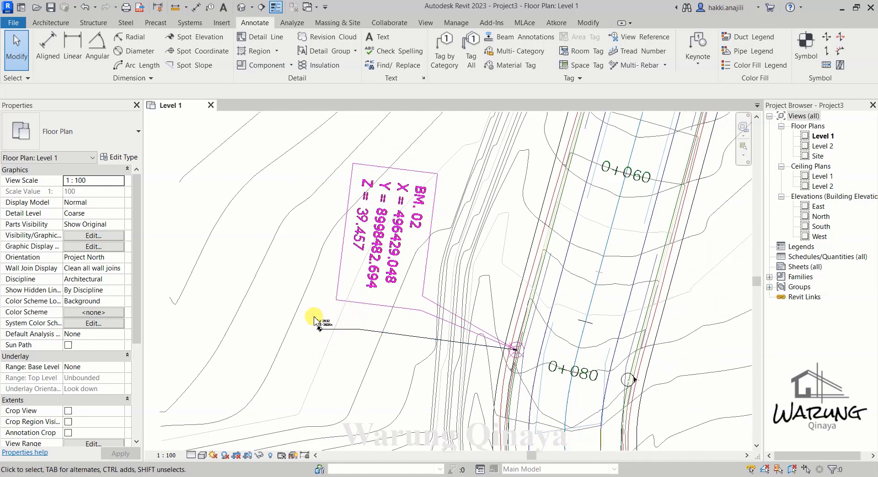
scroll(326, 326, "up", 1)
scroll(327, 331, "up", 1)
scroll(327, 330, "up", 1)
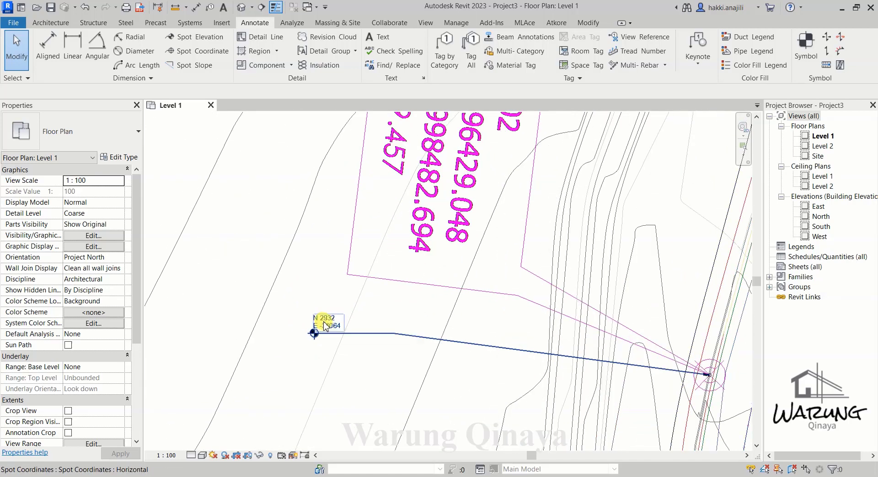
scroll(328, 333, "up", 2)
scroll(329, 341, "up", 1)
scroll(330, 343, "down", 2)
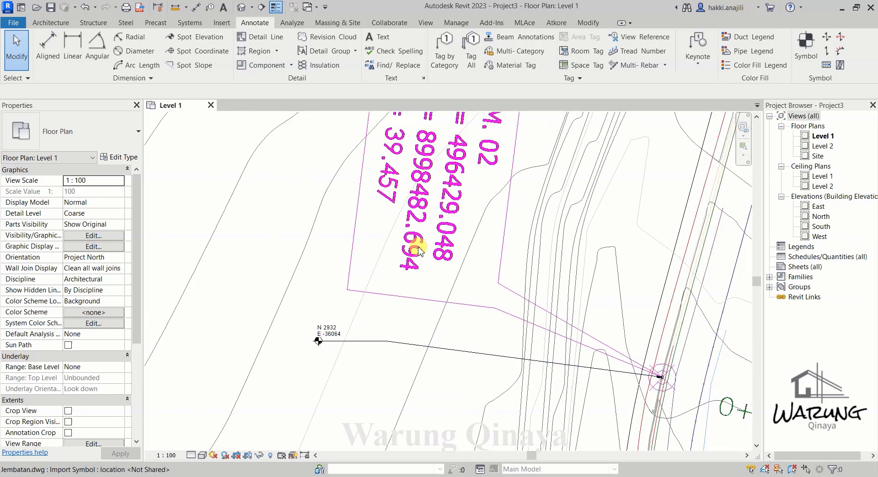
middle_click_drag(415, 245, 416, 260)
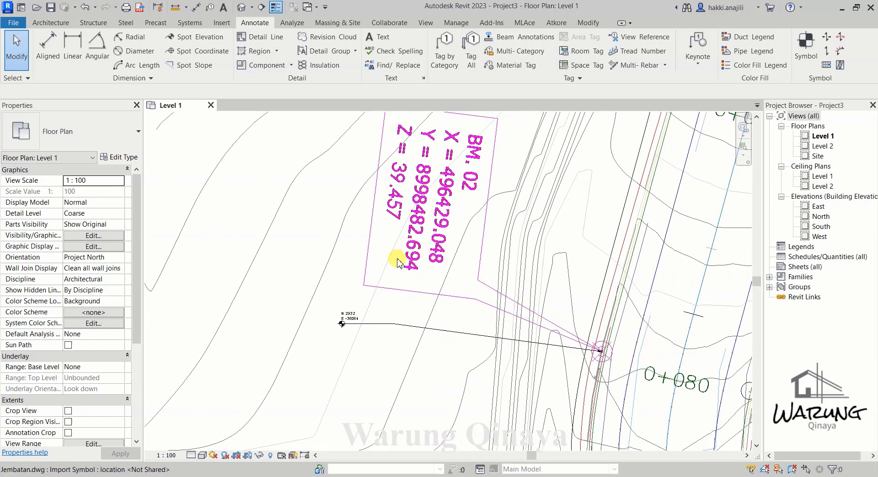
scroll(392, 257, "down", 2)
scroll(423, 259, "up", 1)
scroll(389, 286, "down", 2)
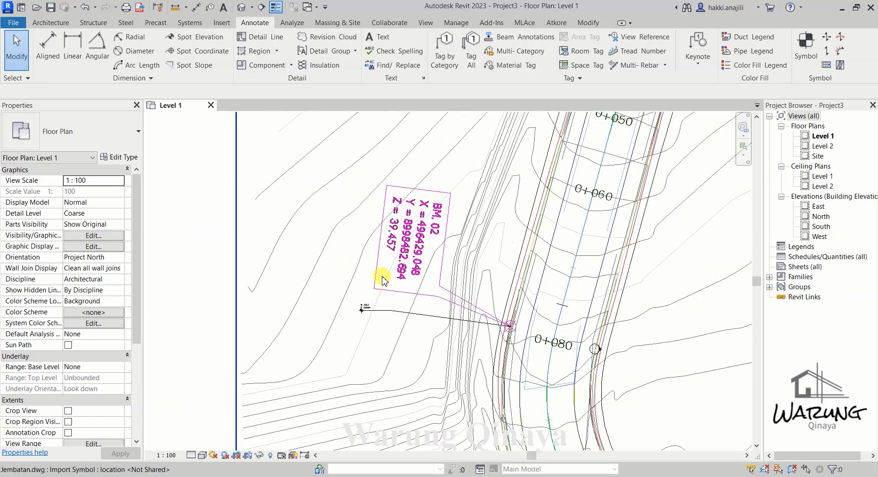
scroll(371, 285, "up", 1)
scroll(380, 260, "down", 2)
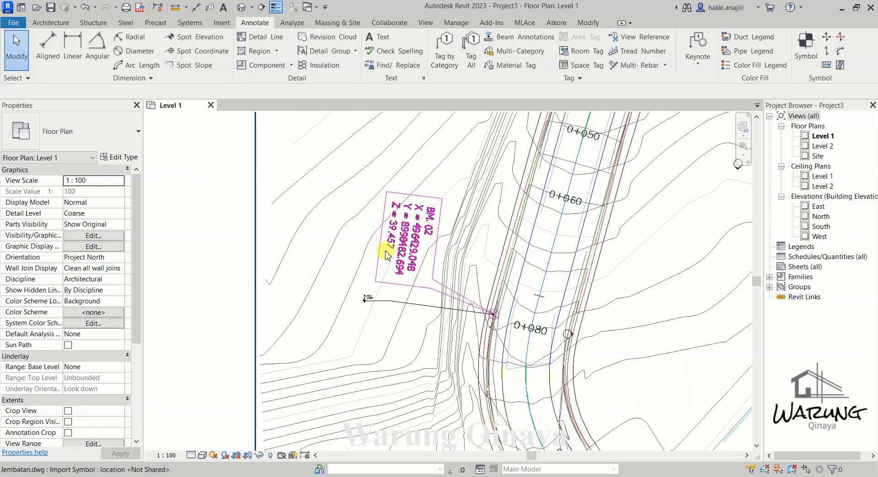
scroll(290, 231, "down", 2)
scroll(406, 268, "down", 2)
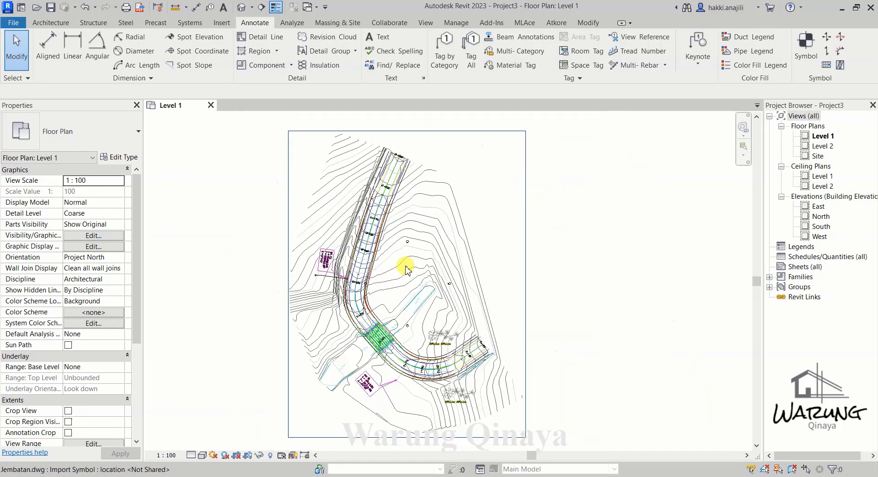
scroll(275, 323, "up", 1)
scroll(328, 281, "up", 1)
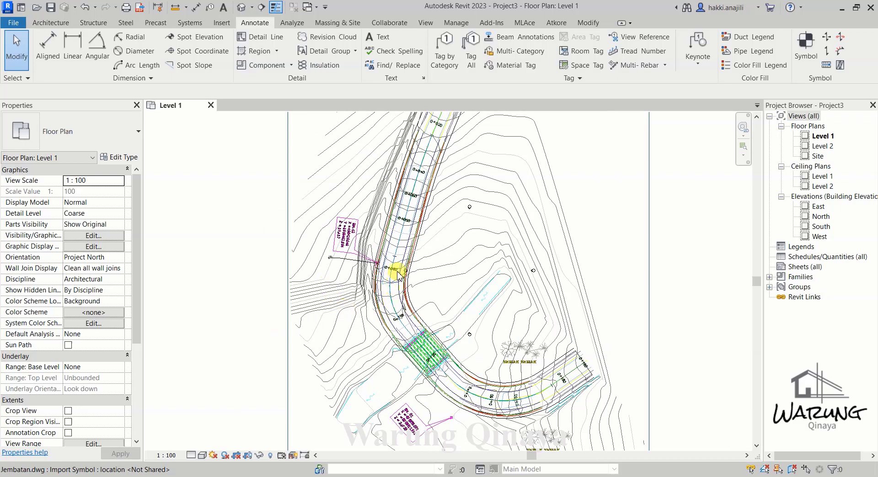
- Acquire the shared coordinate system from the selected Jembatan.dwg link and reconcile it
left_click(403, 233)
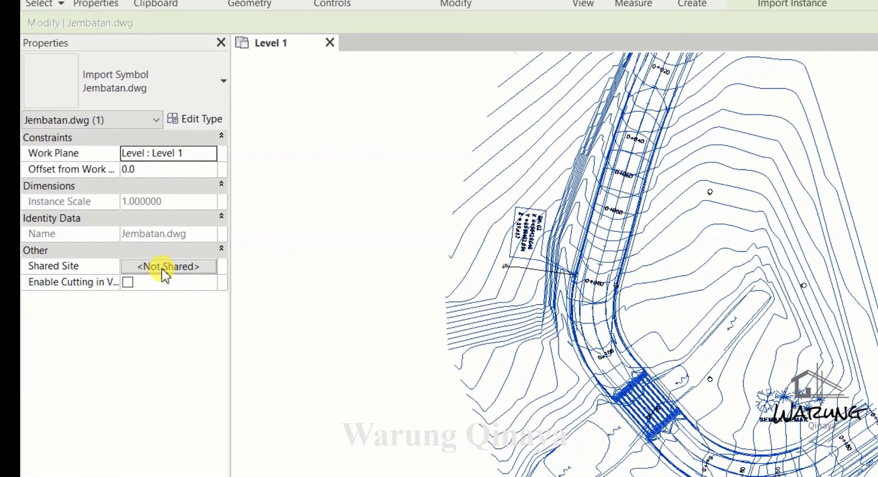
left_click(161, 272)
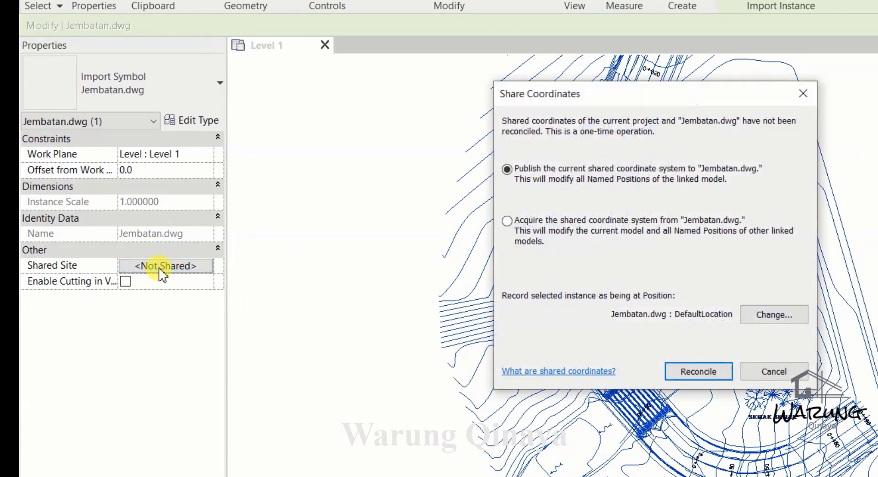
left_click(506, 221)
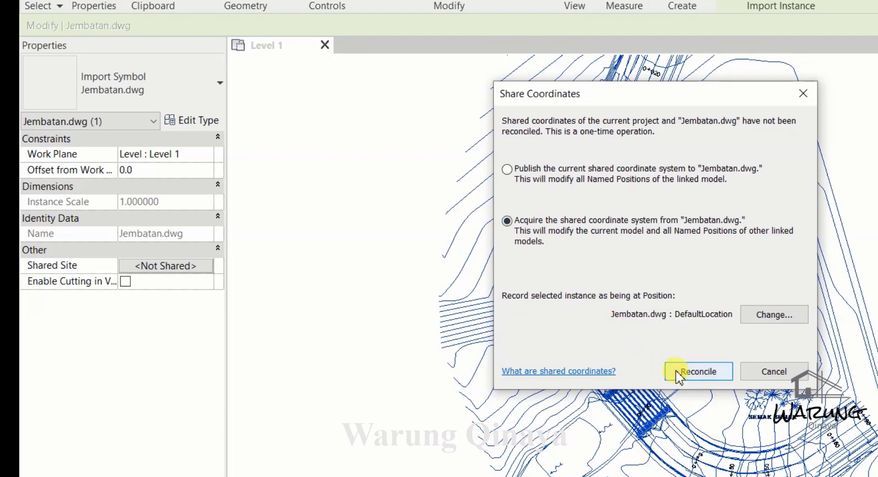
left_click(707, 374)
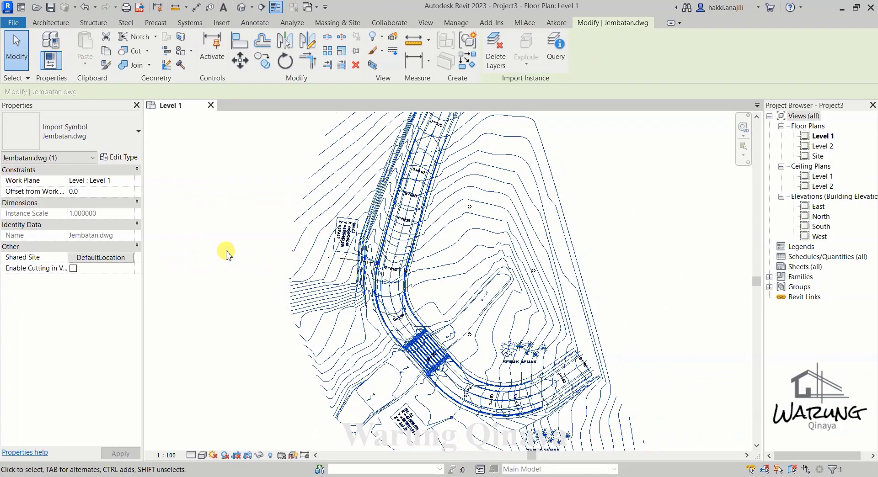
scroll(274, 258, "up", 3)
scroll(274, 258, "up", 3)
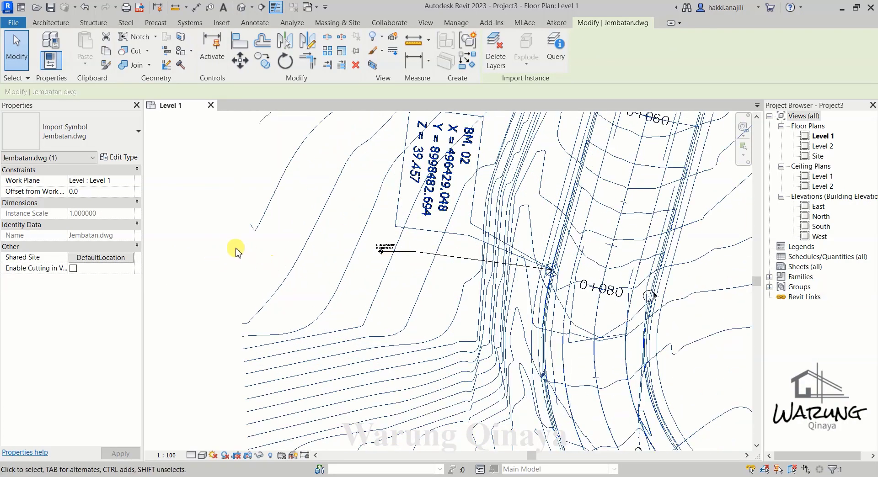
key("Escape")
scroll(417, 201, "up", 3)
scroll(423, 256, "up", 2)
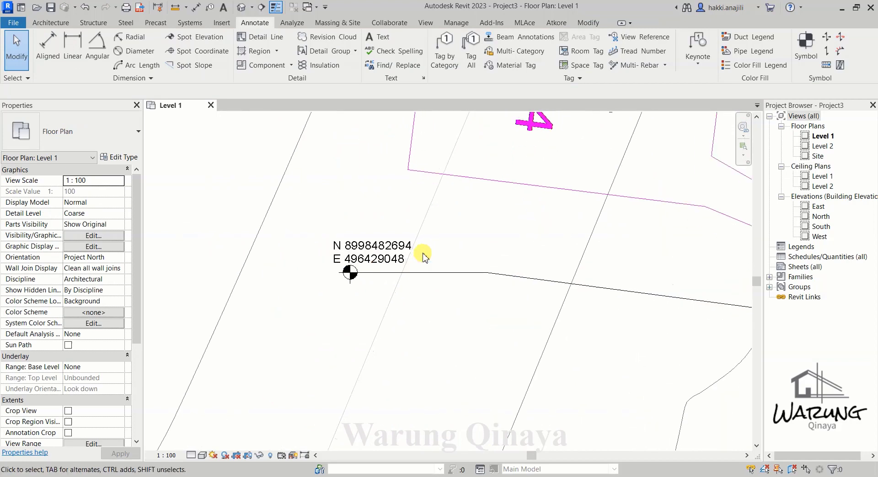
mouse_move(423, 256)
middle_mouse_down()
mouse_move(432, 274)
mouse_move(377, 349)
middle_mouse_up()
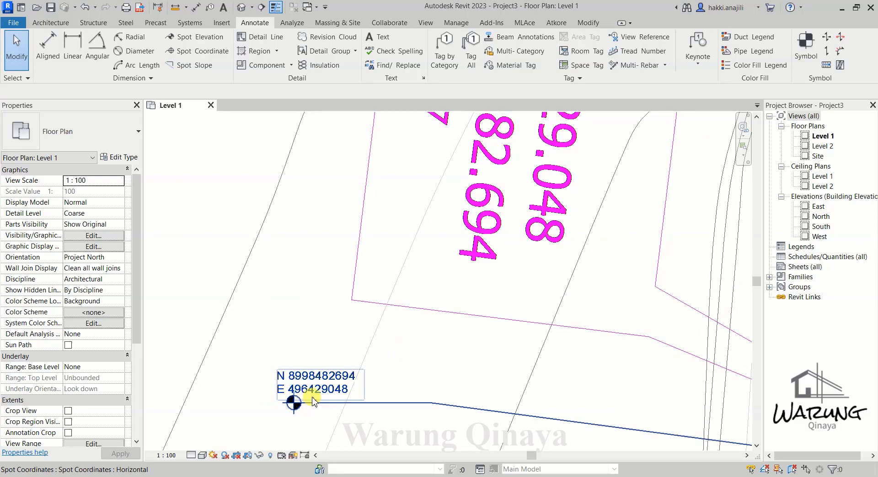
scroll(310, 401, "up", 2)
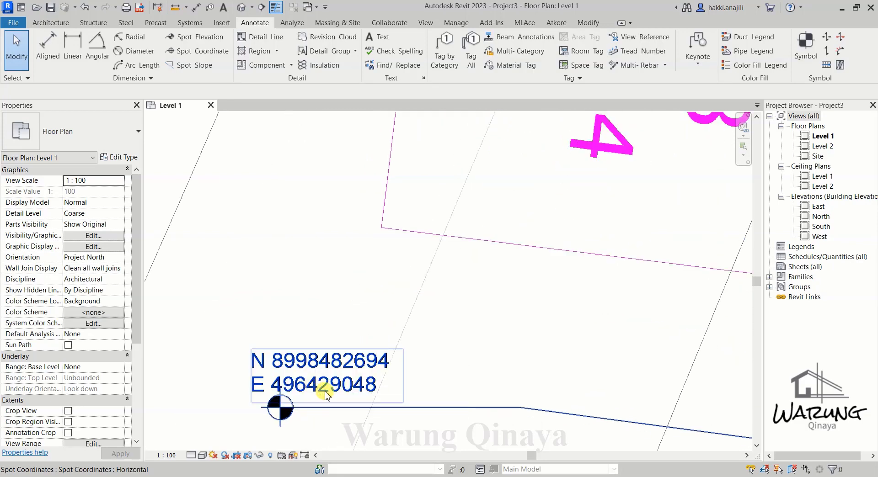
scroll(337, 393, "down", 1)
scroll(343, 383, "down", 2)
scroll(342, 383, "down", 2)
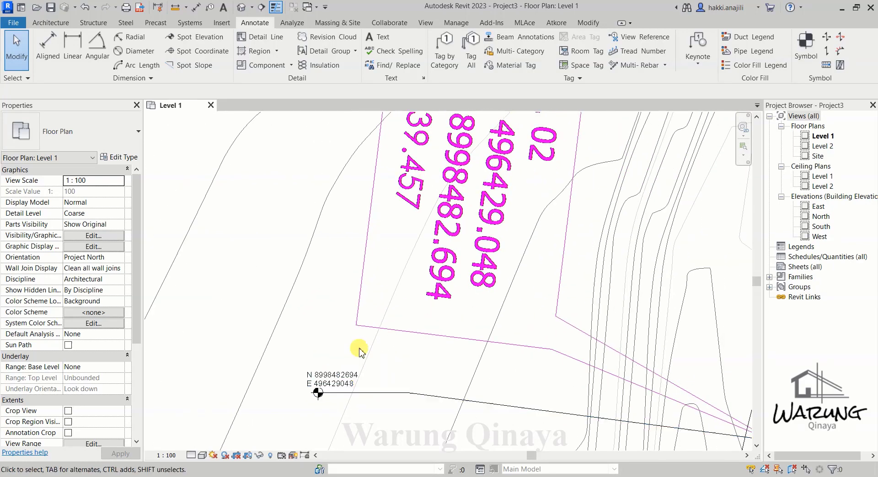